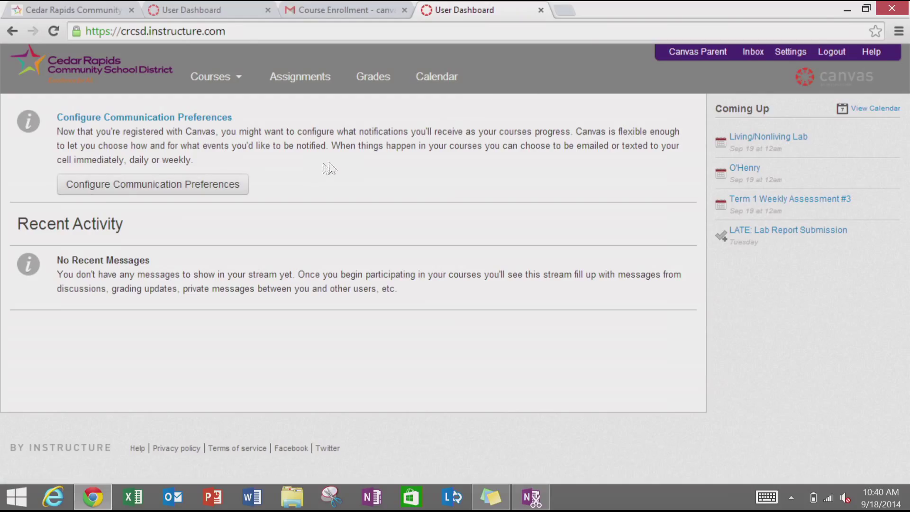
Step: Reach the account settings page and begin registering a new text-message contact method
left_click(783, 56)
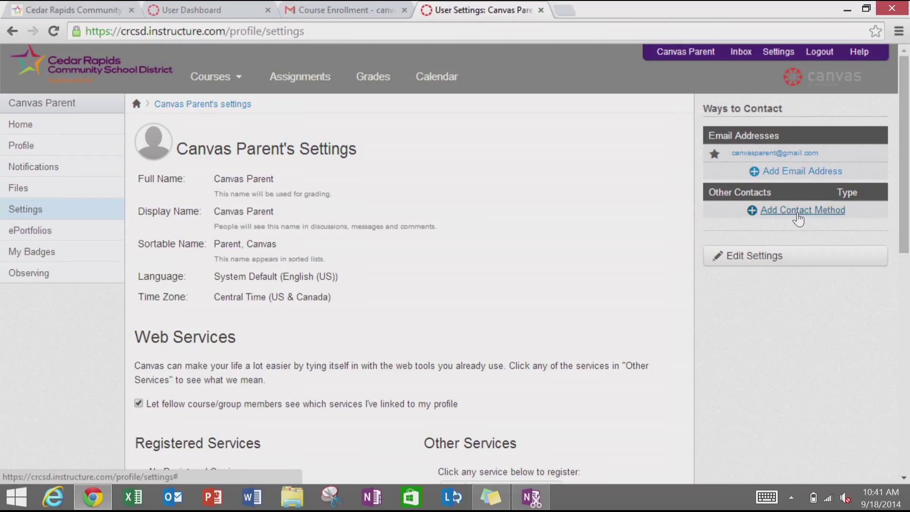
left_click(798, 213)
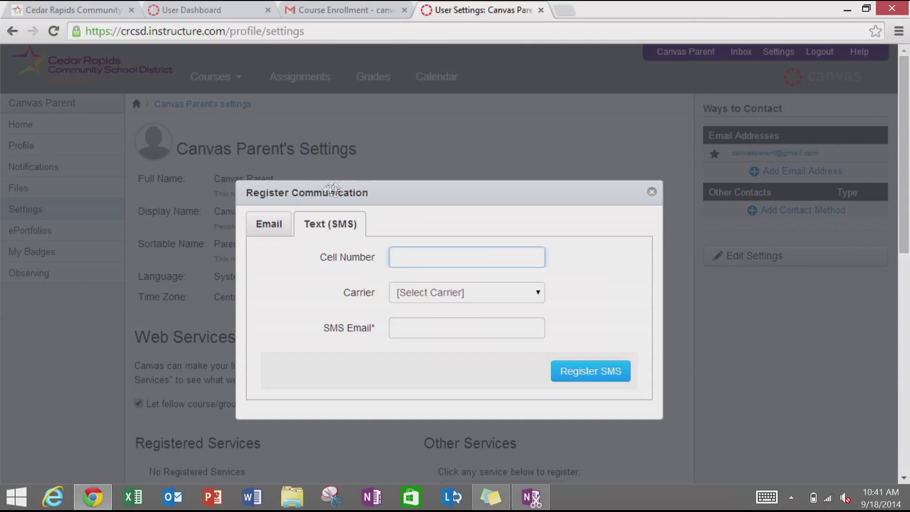
left_click(270, 226)
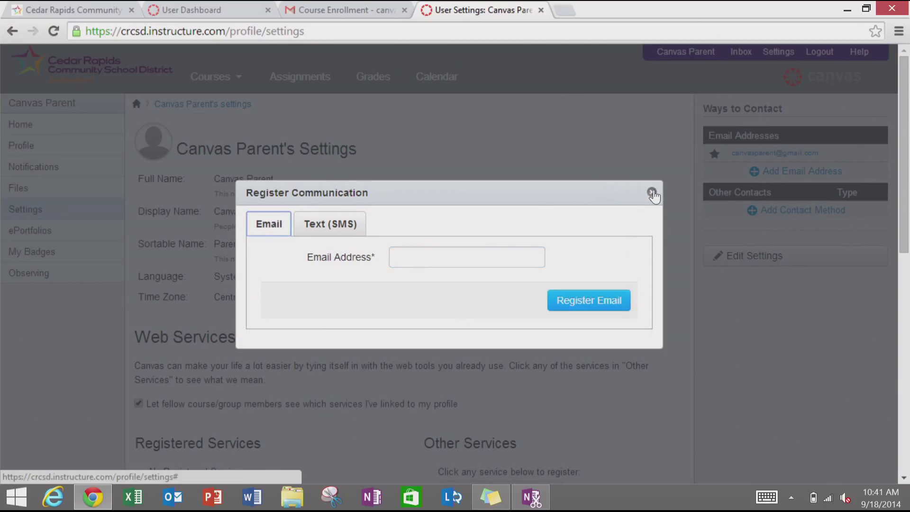
left_click(652, 194)
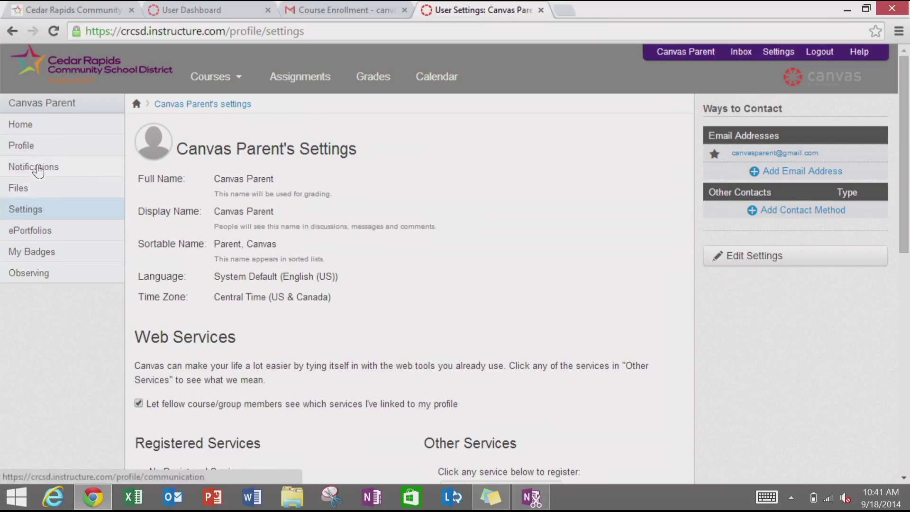
left_click(37, 171)
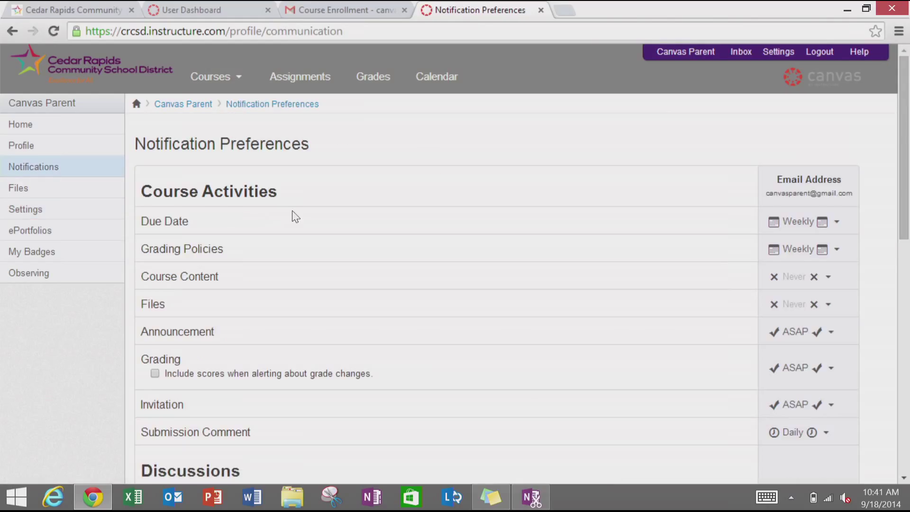
scroll(683, 246, "down", 1)
scroll(684, 247, "down", 1)
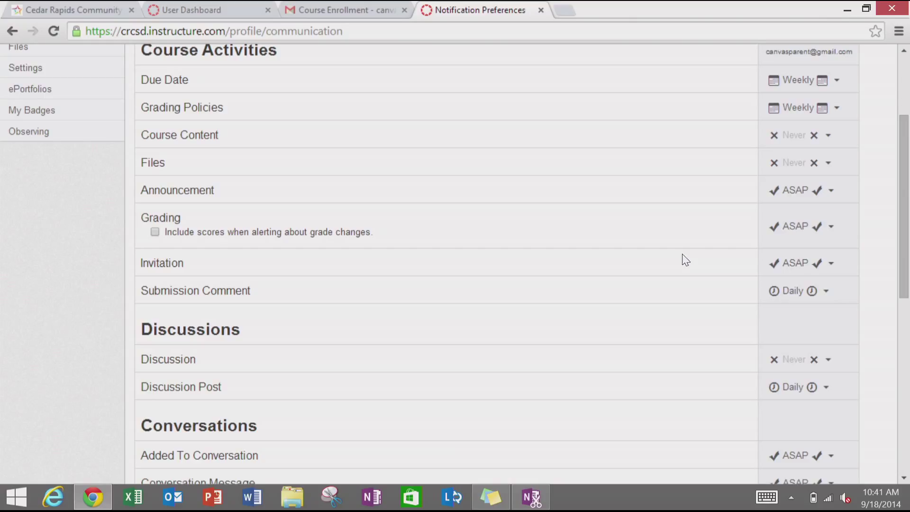
Step: Reveal the frequency choices for Due Date notifications, currently set to Weekly
left_click(837, 80)
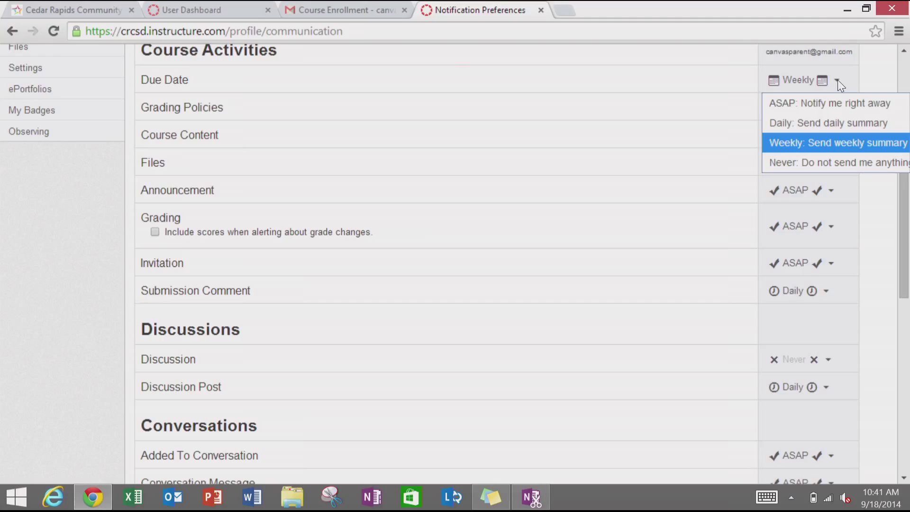
left_click(838, 79)
scroll(851, 182, "down", 2)
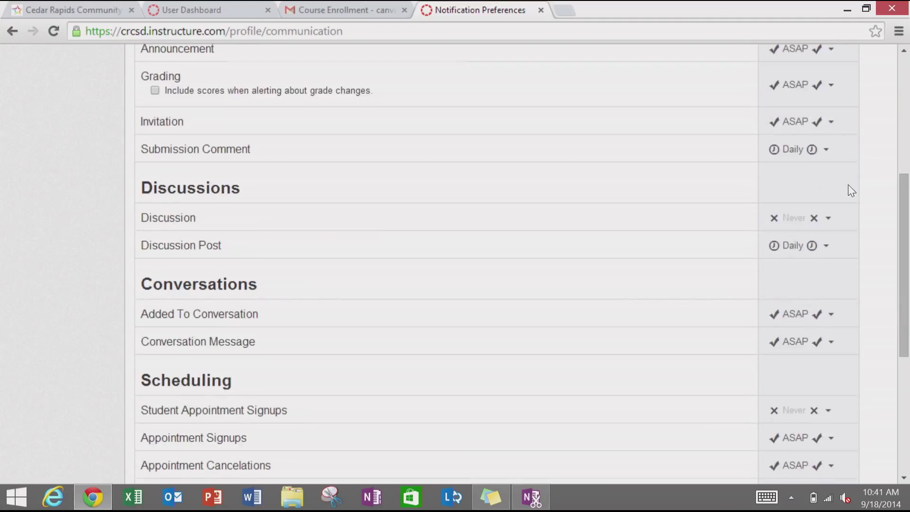
scroll(848, 183, "up", 3)
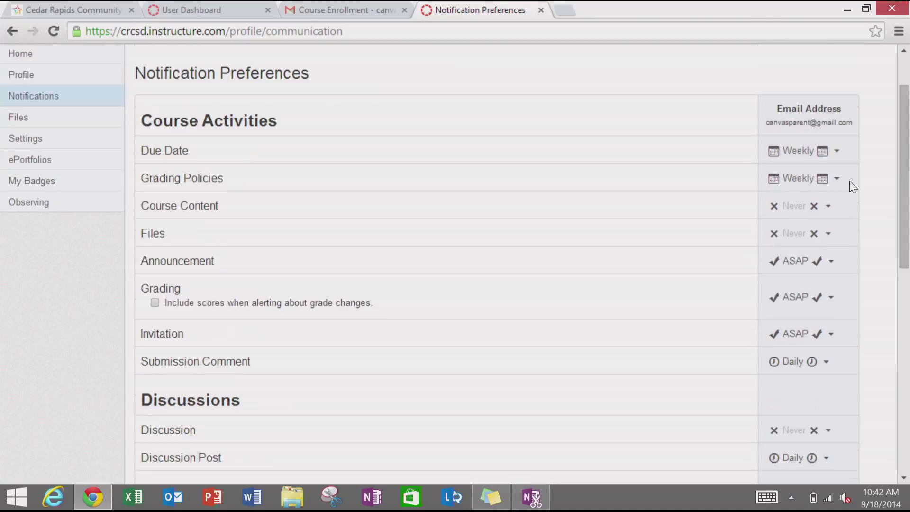